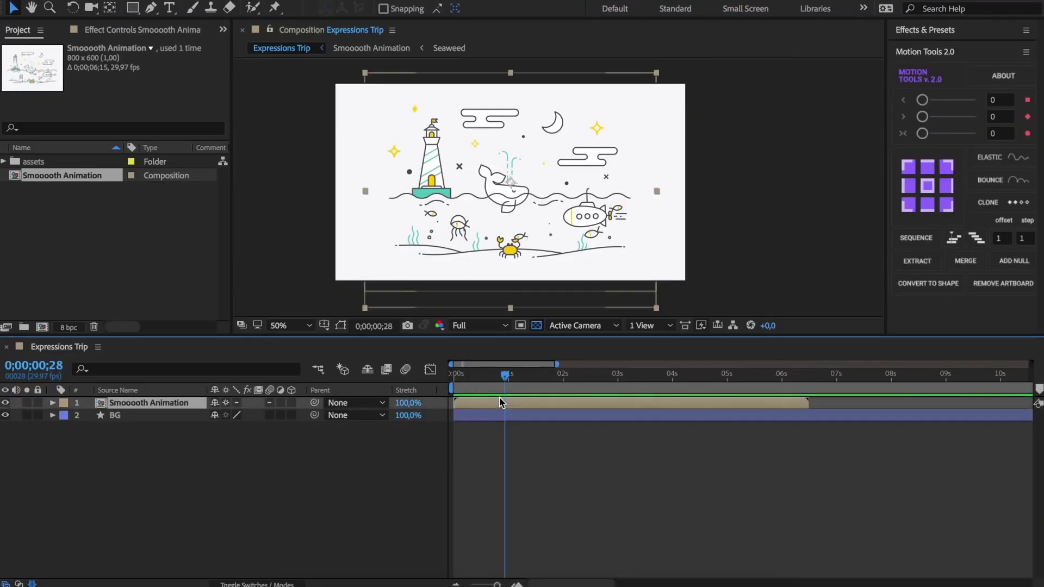
Open the Smooooth Animation comp and show the whale layer's modified properties, including its rotation expression
double_click(581, 200)
key(u)
key(u)
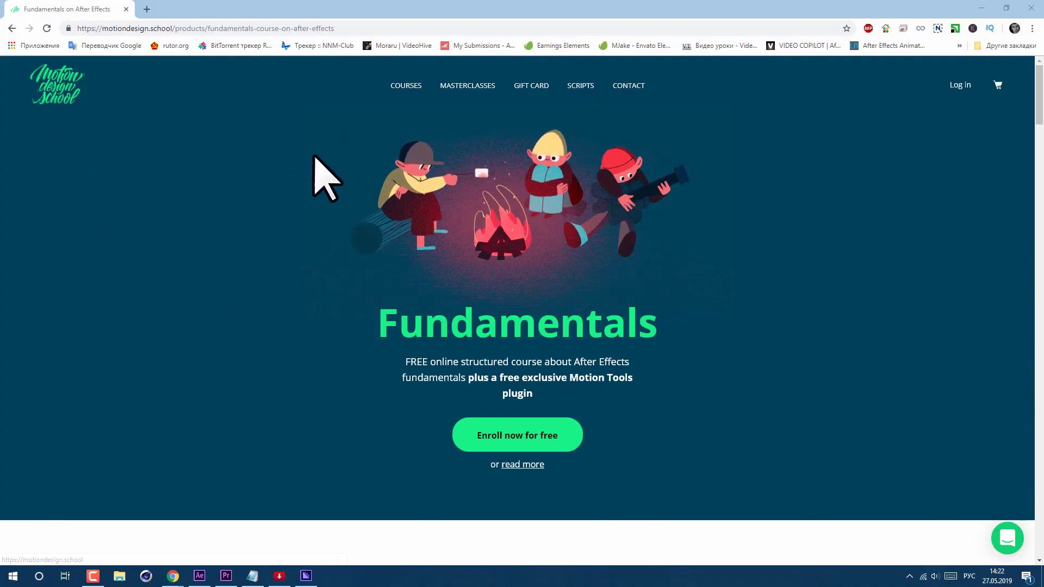
Scroll through the Fundamentals page's lesson list, student work and testimonials, then back up
scroll(380, 268, down, 12)
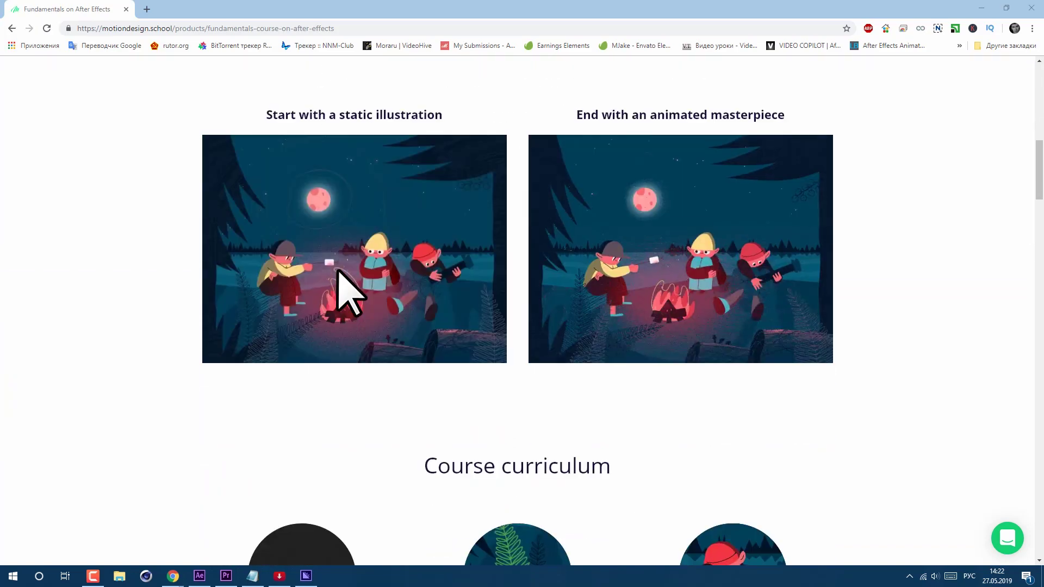
scroll(338, 269, down, 10)
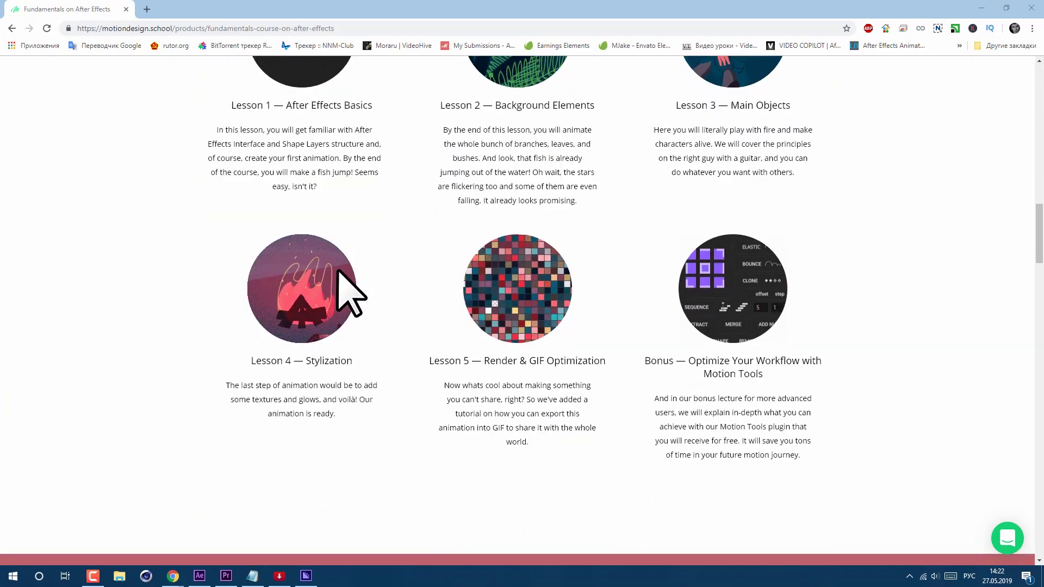
scroll(348, 294, down, 10)
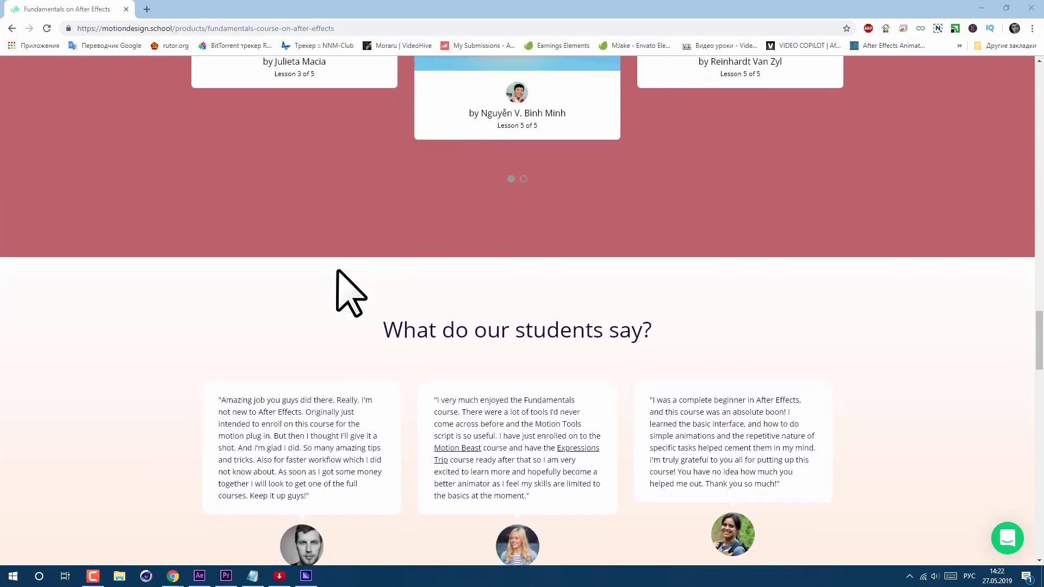
scroll(345, 291, down, 5)
scroll(349, 291, up, 10)
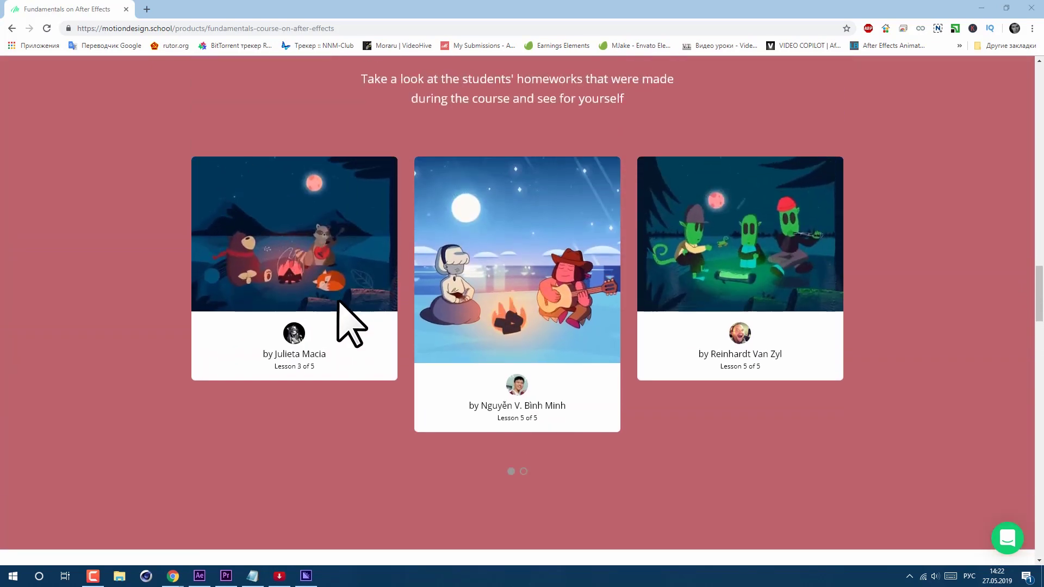
scroll(320, 320, up, 10)
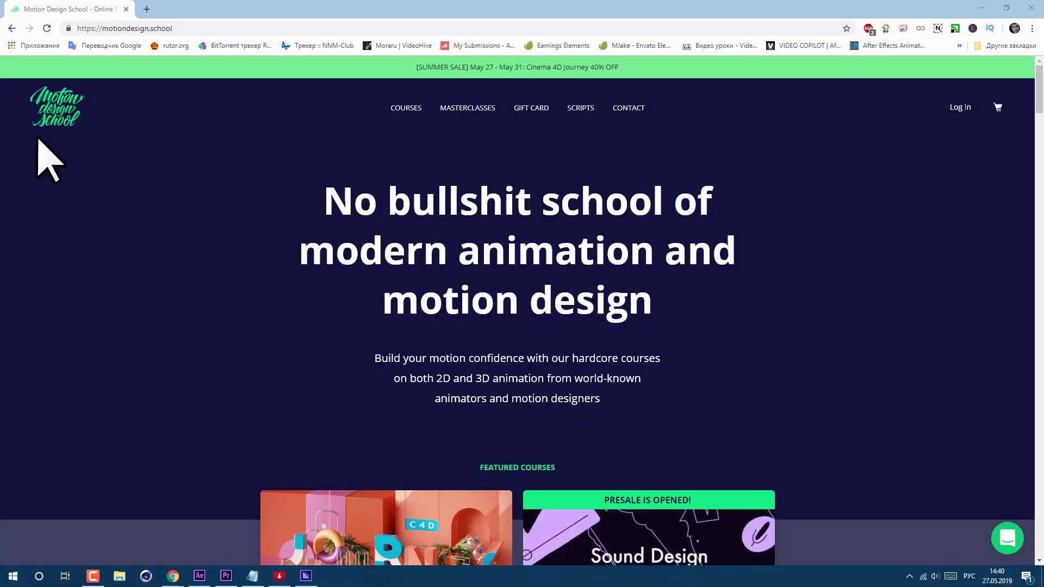
scroll(235, 228, down, 20)
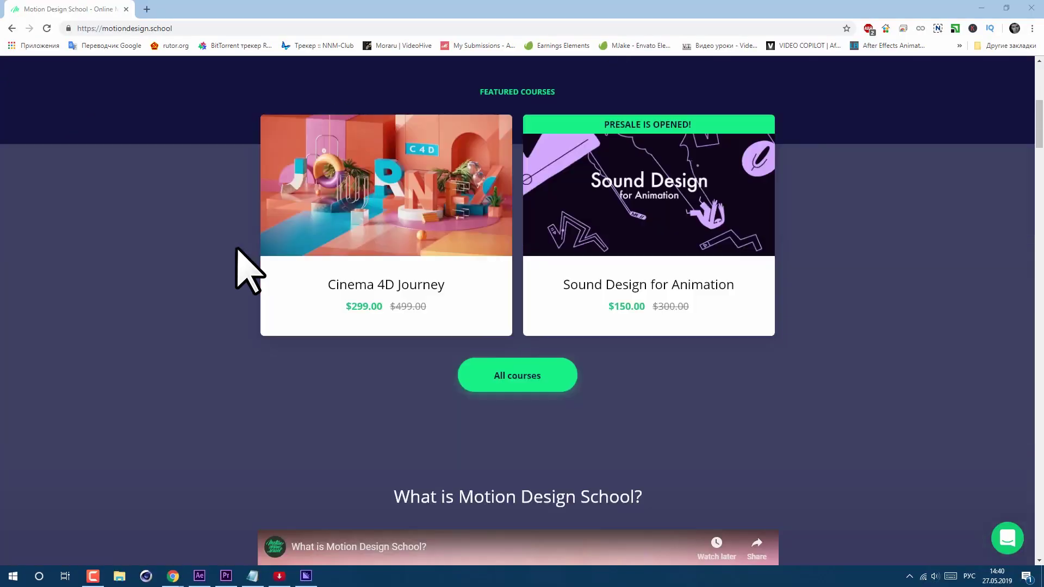
scroll(235, 248, down, 15)
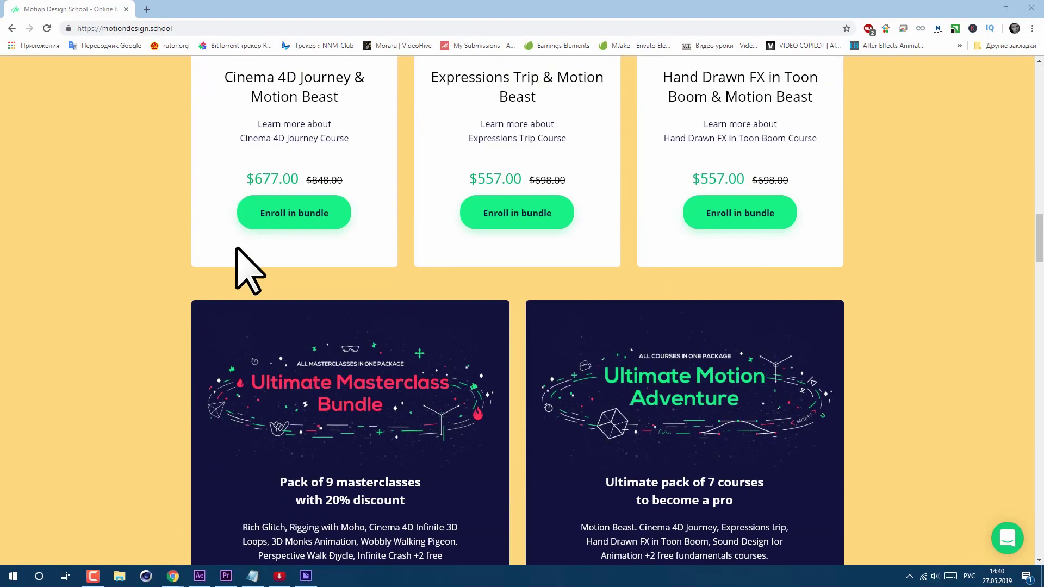
scroll(236, 248, down, 12)
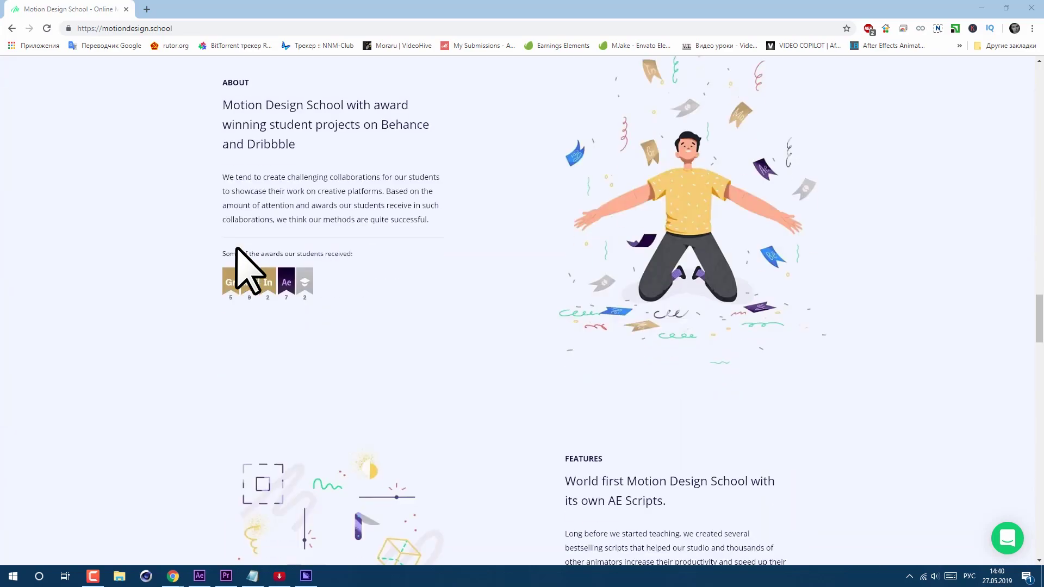
scroll(235, 247, down, 12)
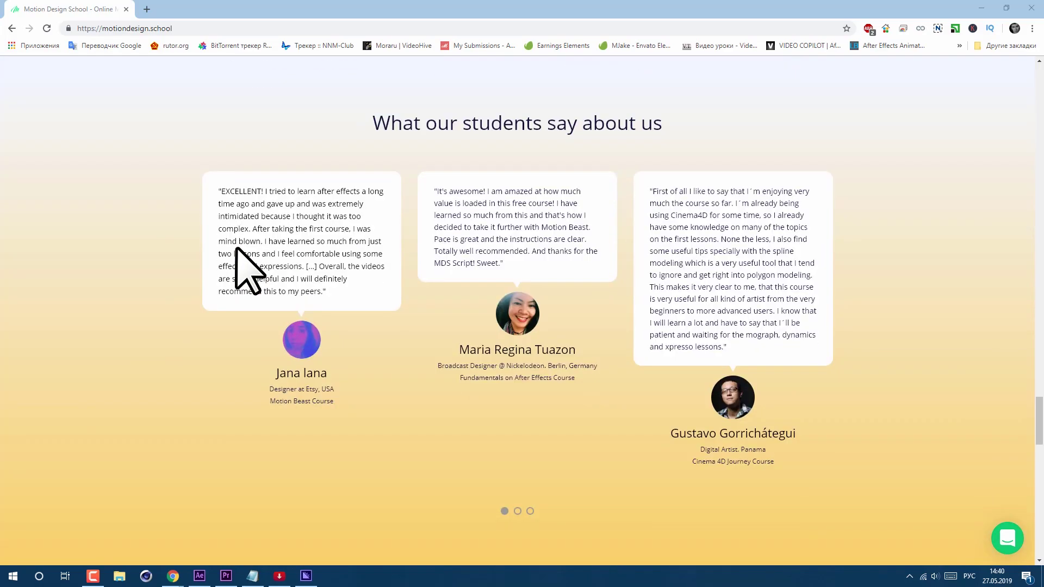
scroll(236, 248, down, 3)
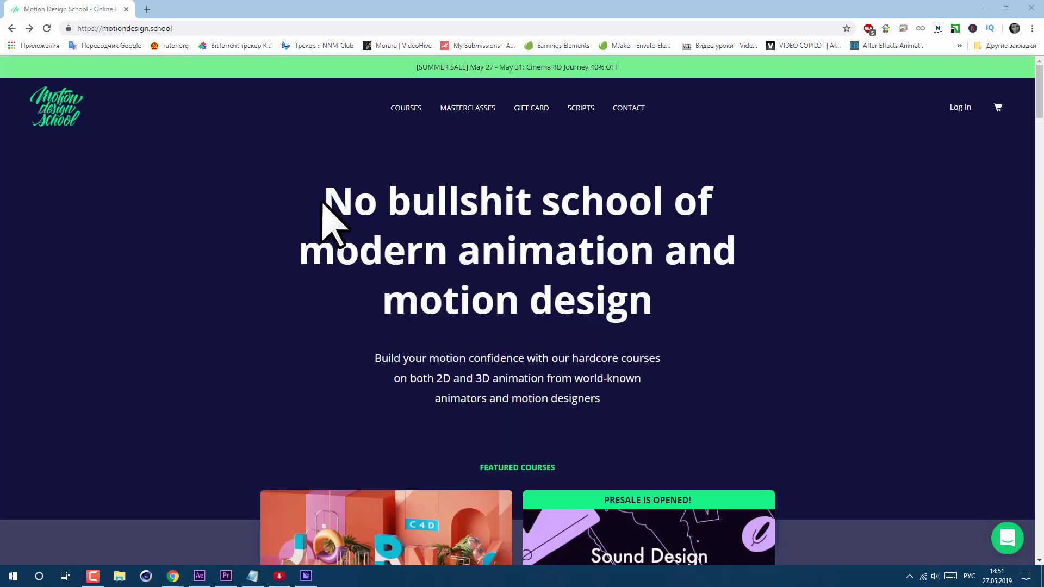
double_click(323, 204)
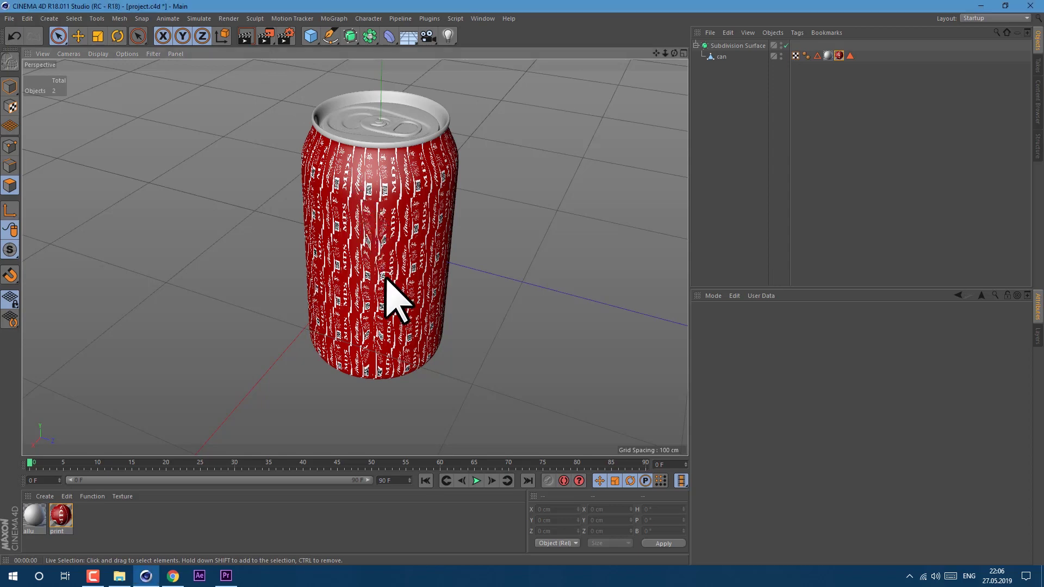
double_click(61, 515)
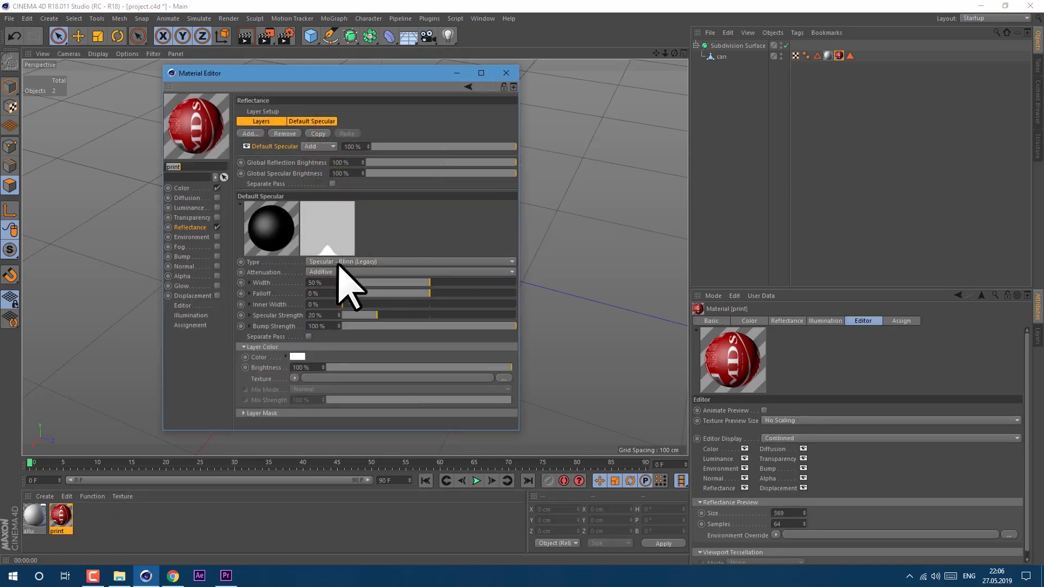
click(505, 71)
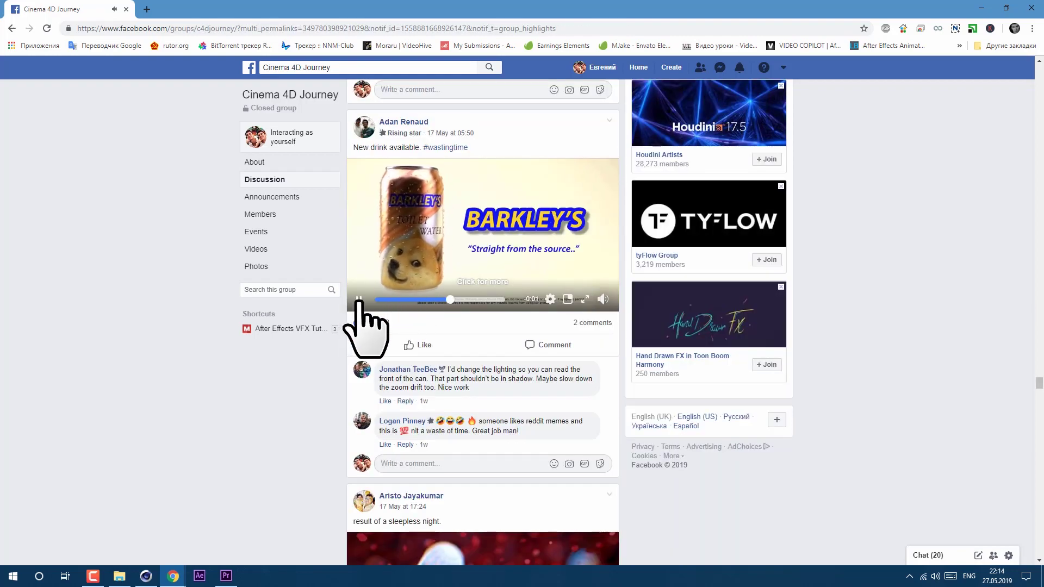
Start a 'How do' comment, then expand the Interface and Shape Layers & Masks lesson descriptions
scroll(359, 300, down, 20)
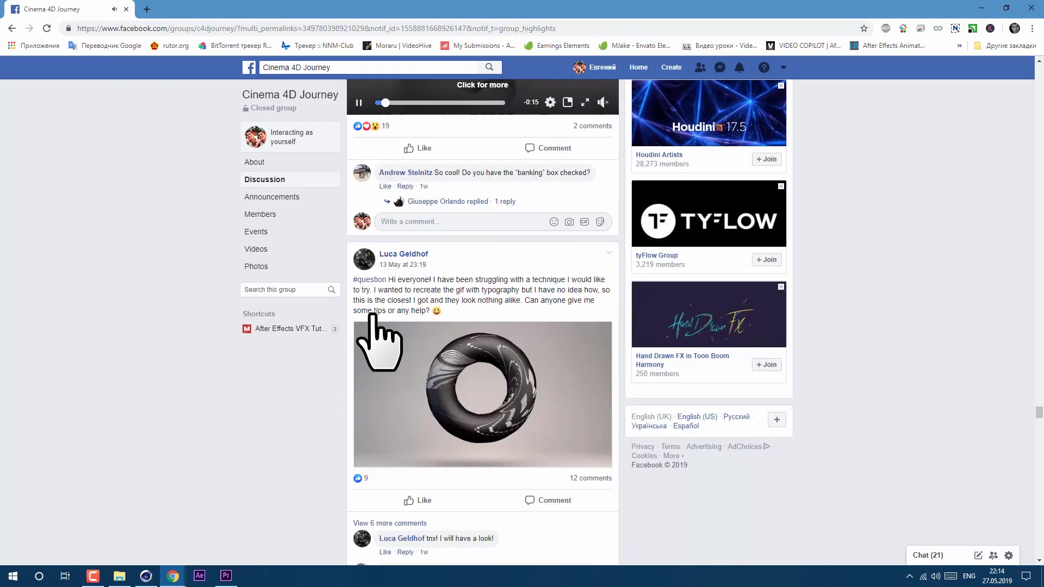
scroll(375, 337, down, 15)
click(423, 365)
text(How do)
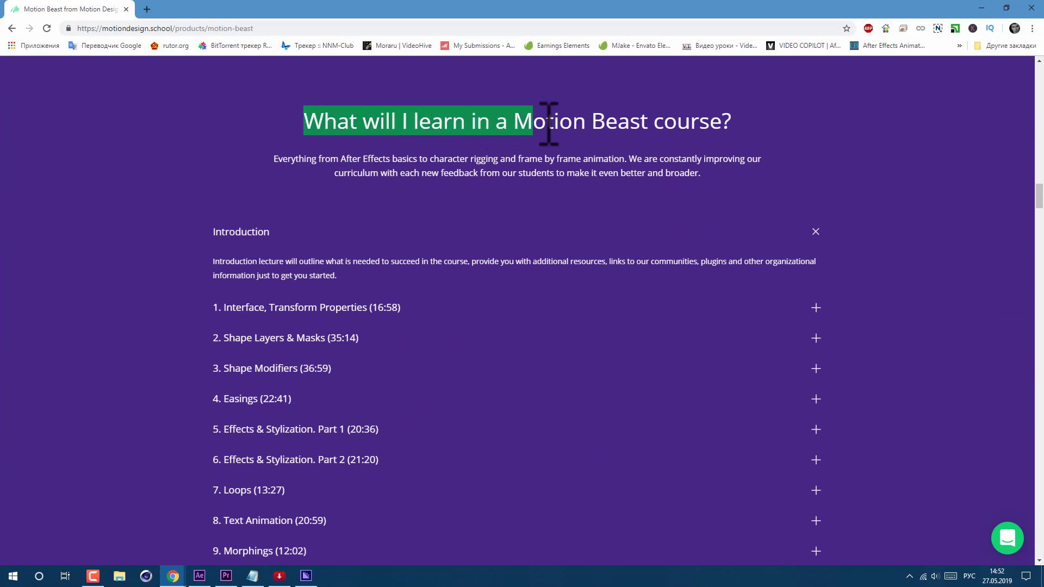
click(816, 230)
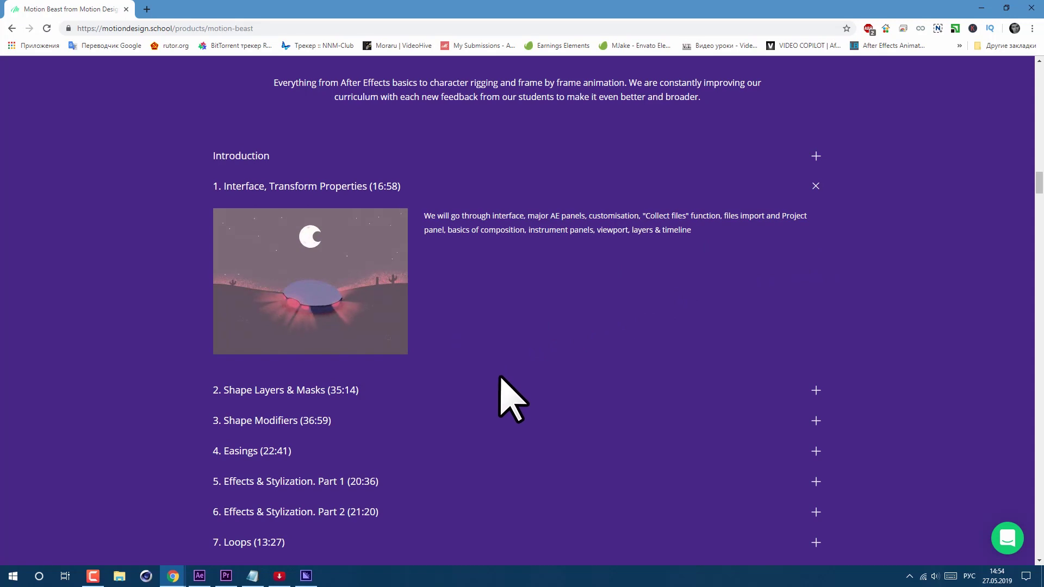
click(816, 390)
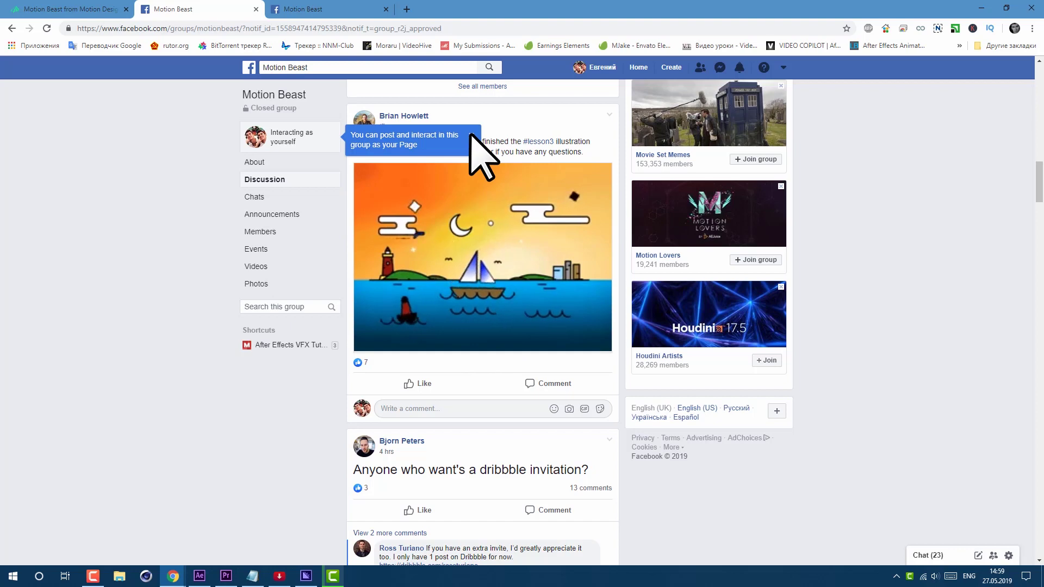
scroll(486, 234, down, 7)
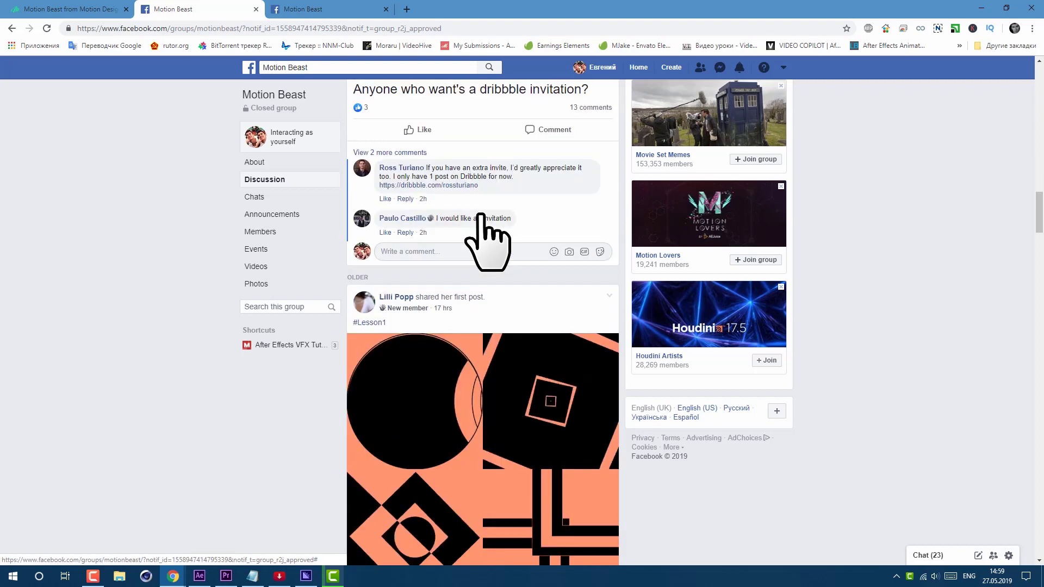
scroll(489, 233, up, 1)
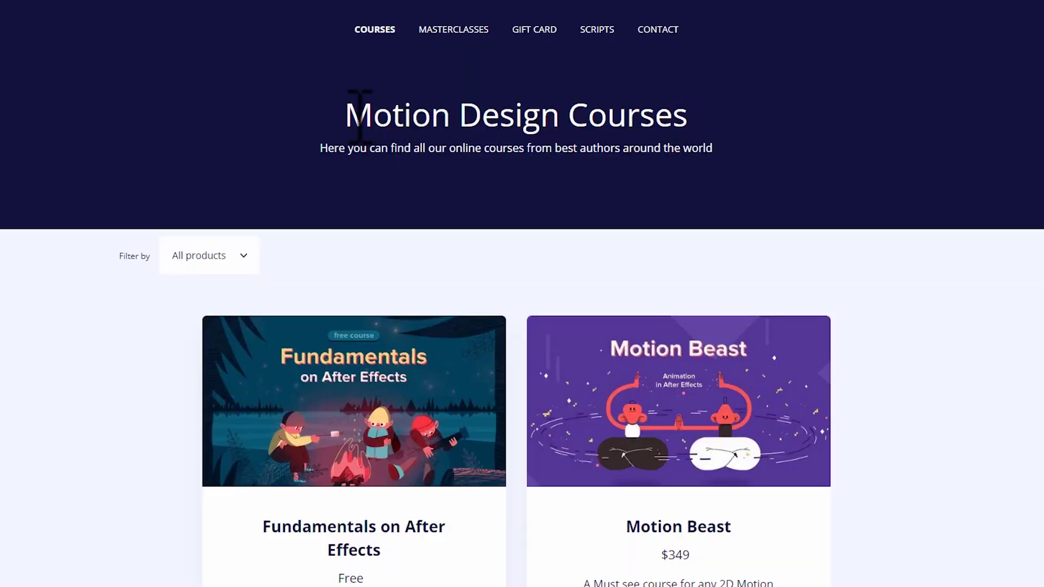
Highlight the Motion Design Courses heading and scroll past Cinema 4D Journey's $299 card
drag(360, 115, 623, 125)
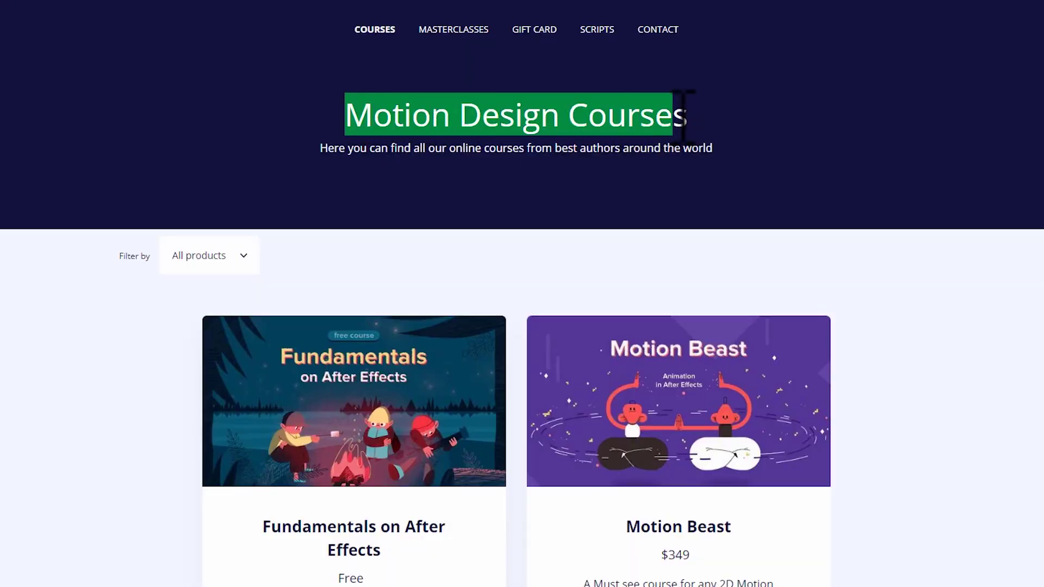
scroll(477, 291, down, 3)
scroll(624, 310, down, 4)
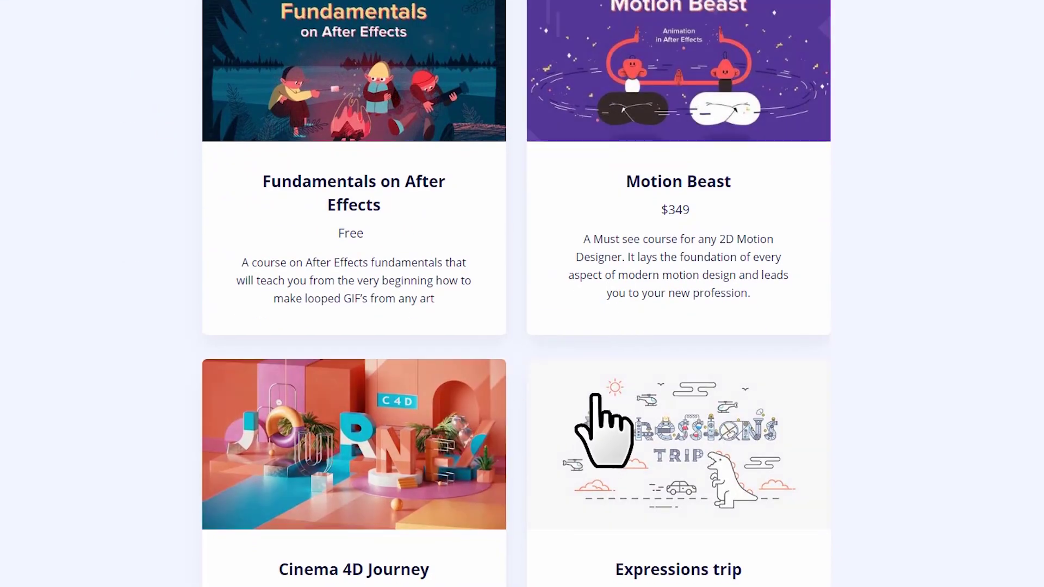
scroll(594, 396, down, 9)
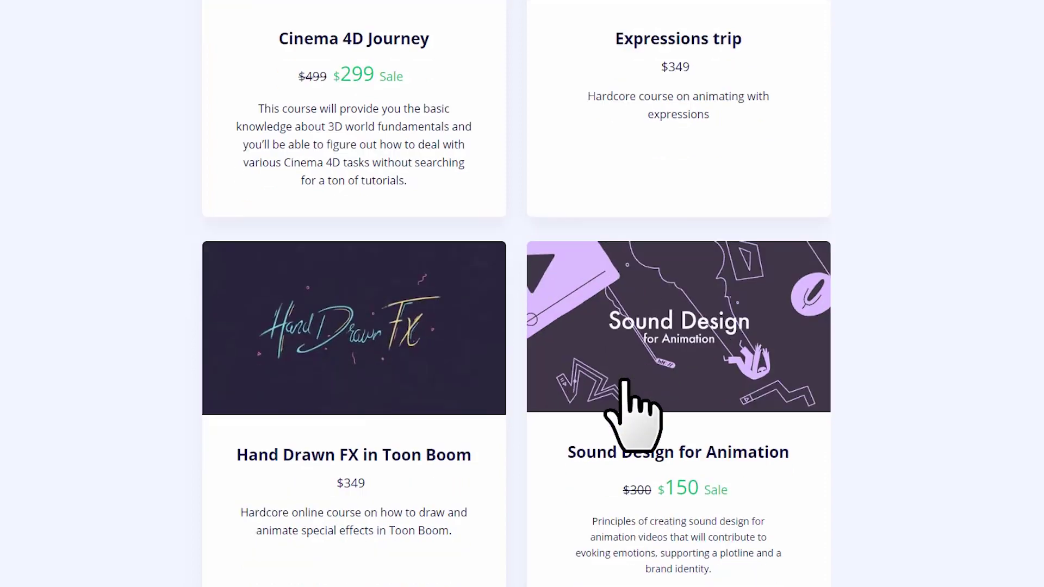
scroll(624, 380, down, 9)
Scroll back up the course list and open the free Fundamentals course page
scroll(478, 419, up, 20)
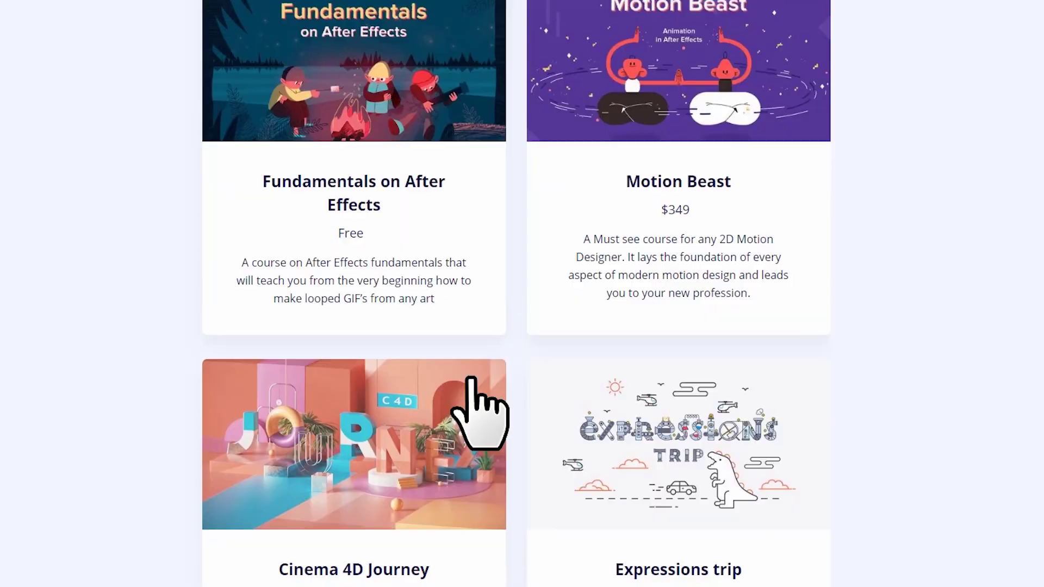
scroll(370, 307, down, 5)
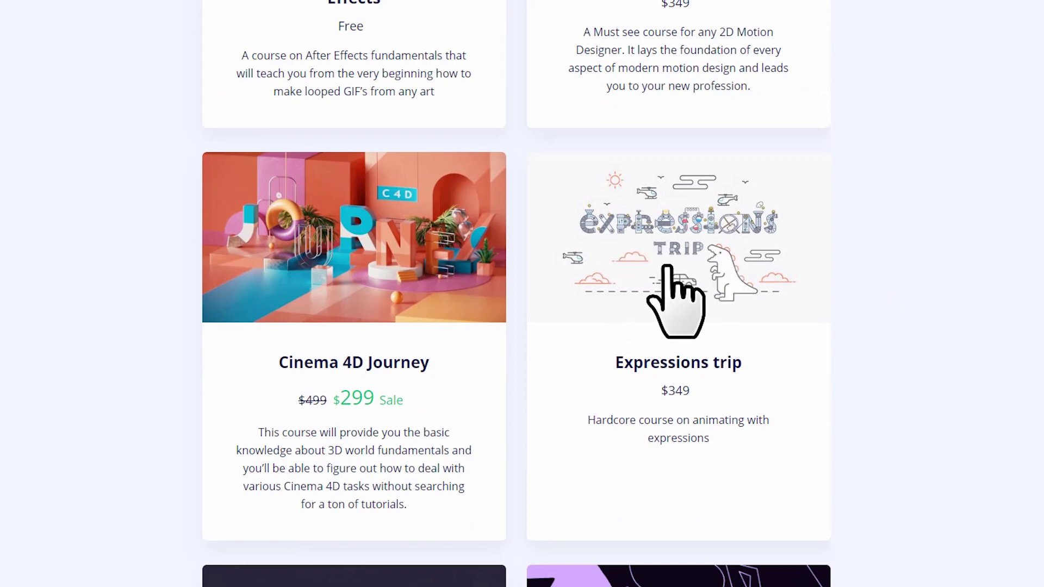
scroll(666, 267, down, 1)
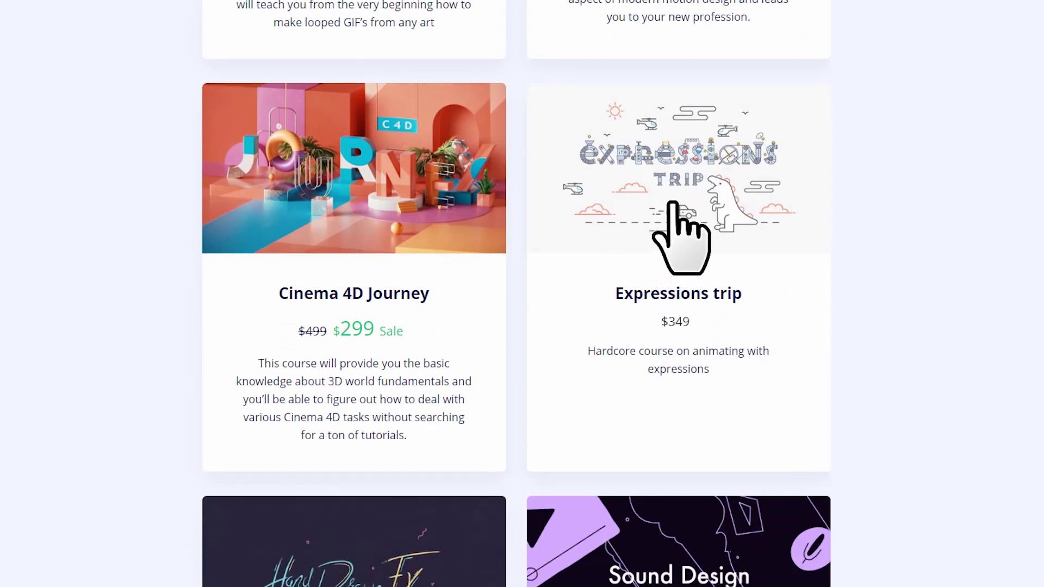
scroll(673, 204, up, 7)
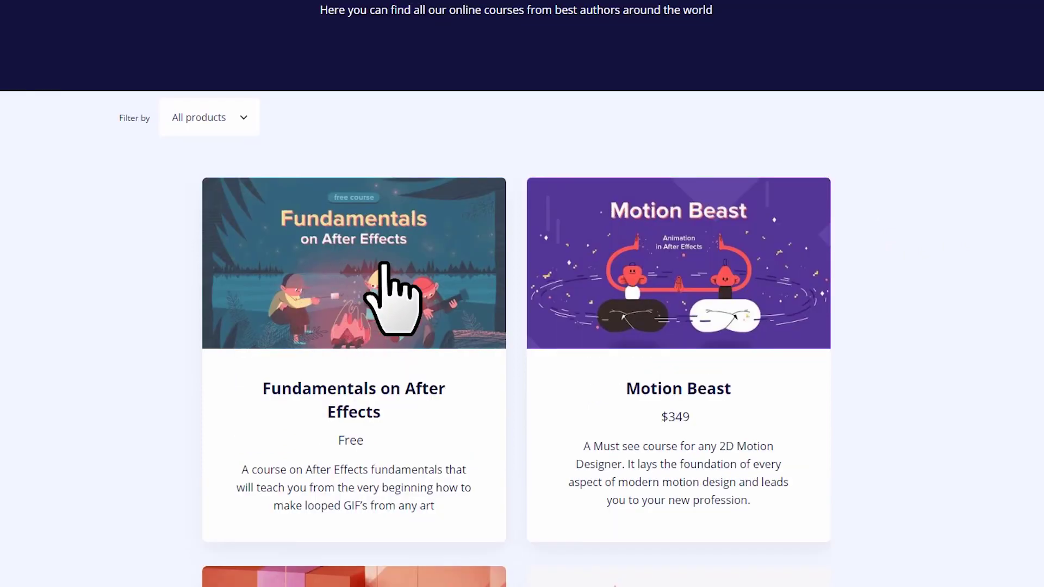
click(358, 296)
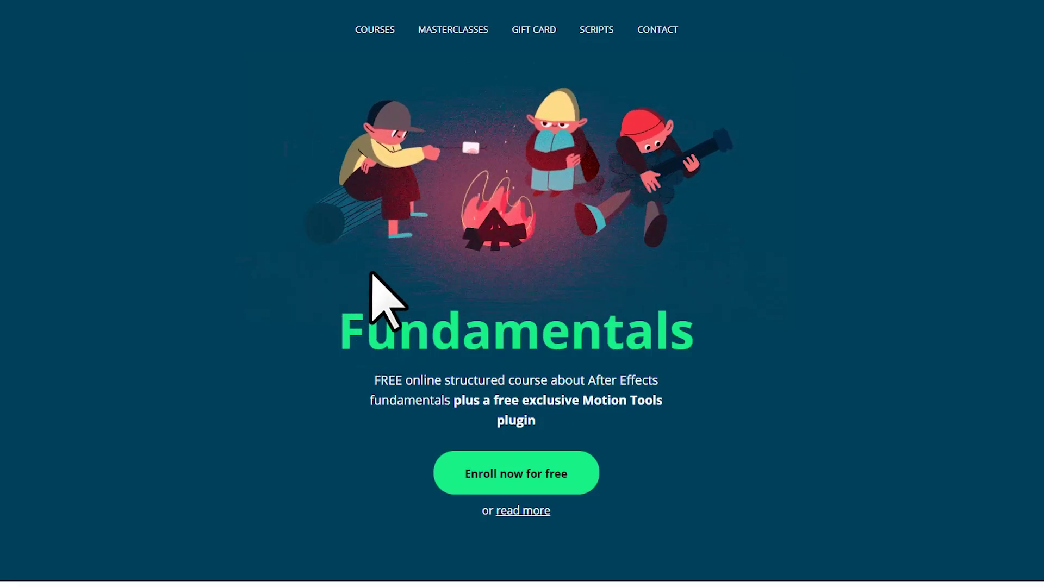
Enroll in the free Fundamentals course and skip its lecture video to 0:46
scroll(541, 242, down, 2)
scroll(542, 243, down, 1)
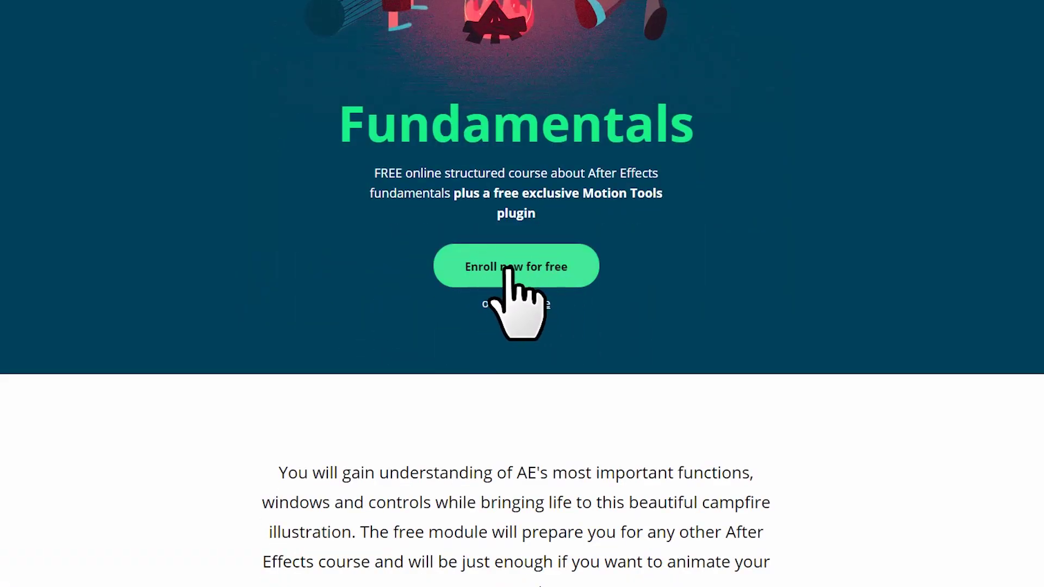
click(525, 271)
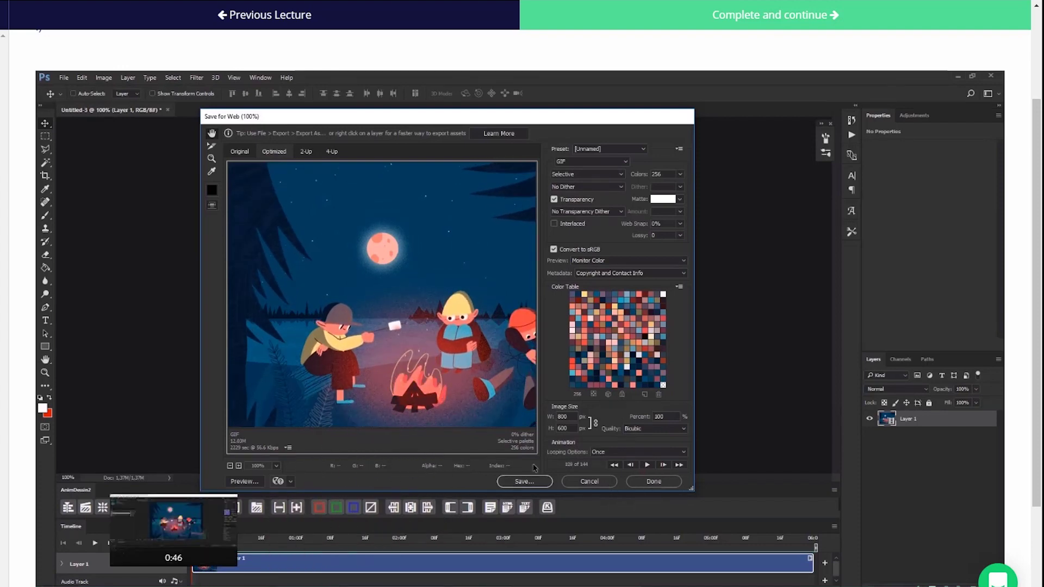
click(173, 581)
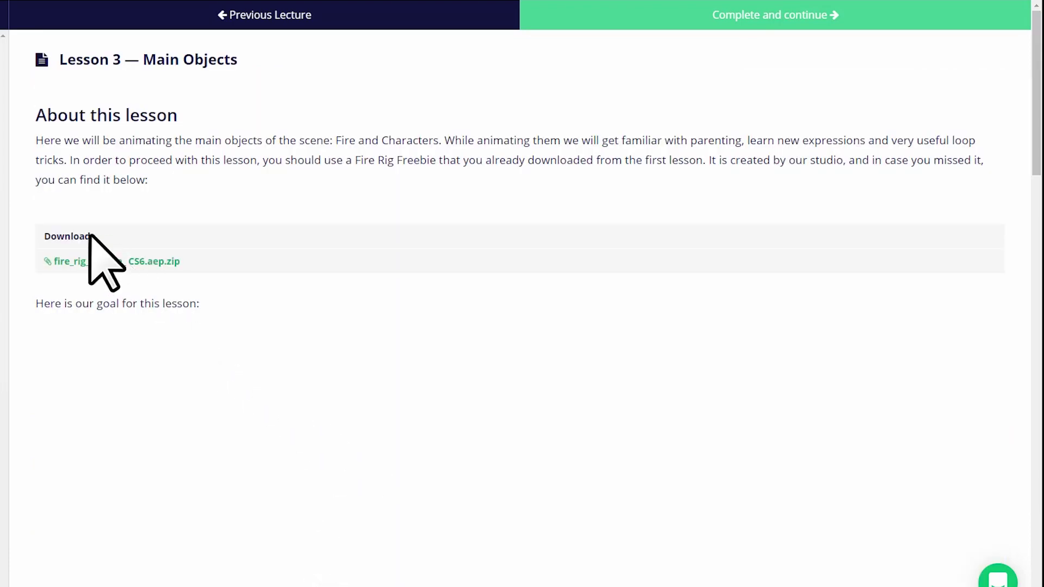
Play the Lesson 3 — Main Objects video and skip ahead to 4:33
scroll(289, 315, down, 10)
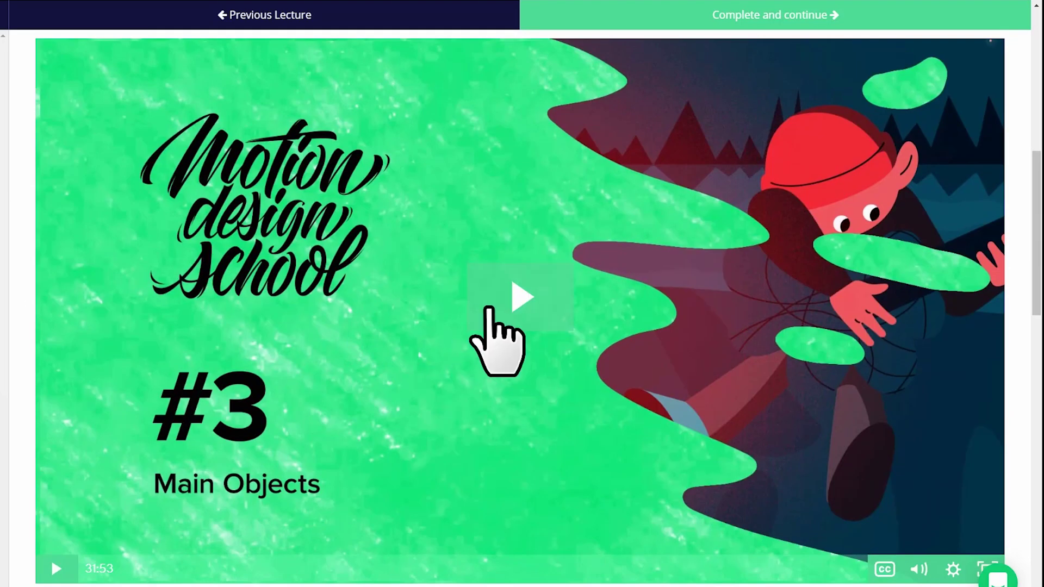
click(491, 308)
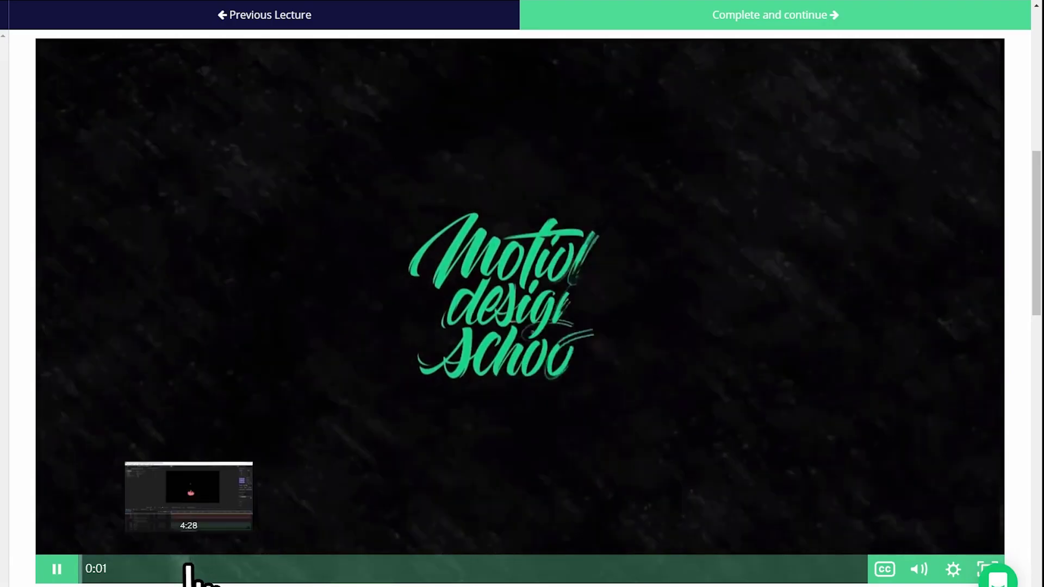
click(191, 570)
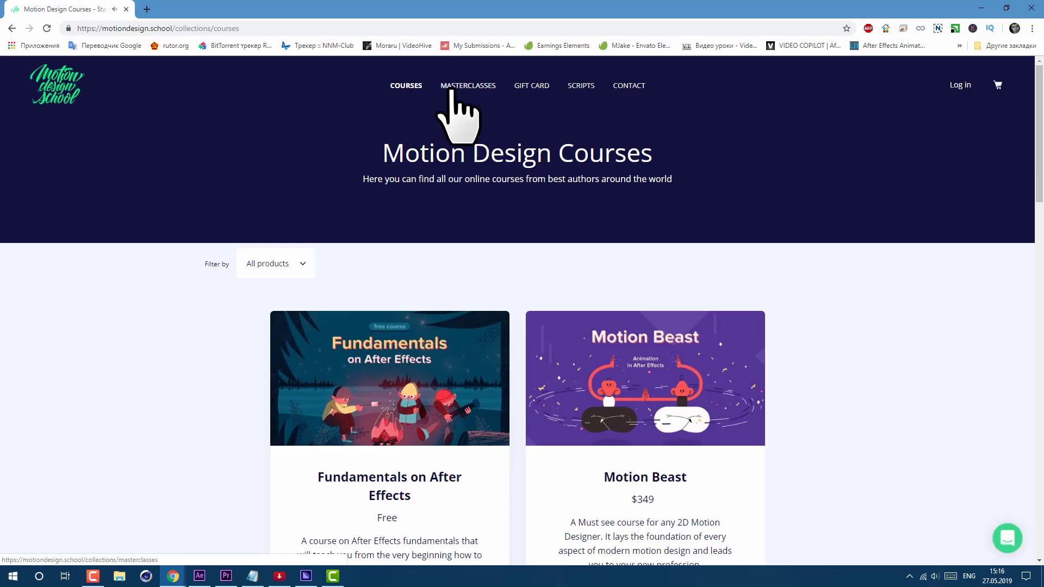
Browse the Masterclasses listing and play the Infinite Crash masterclass preview video
click(466, 87)
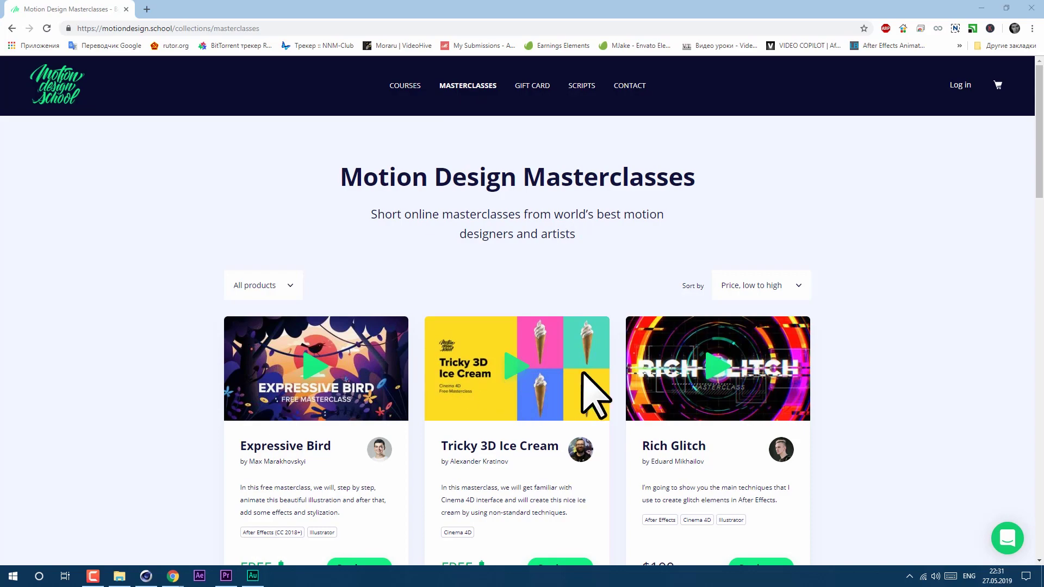
scroll(583, 374, down, 9)
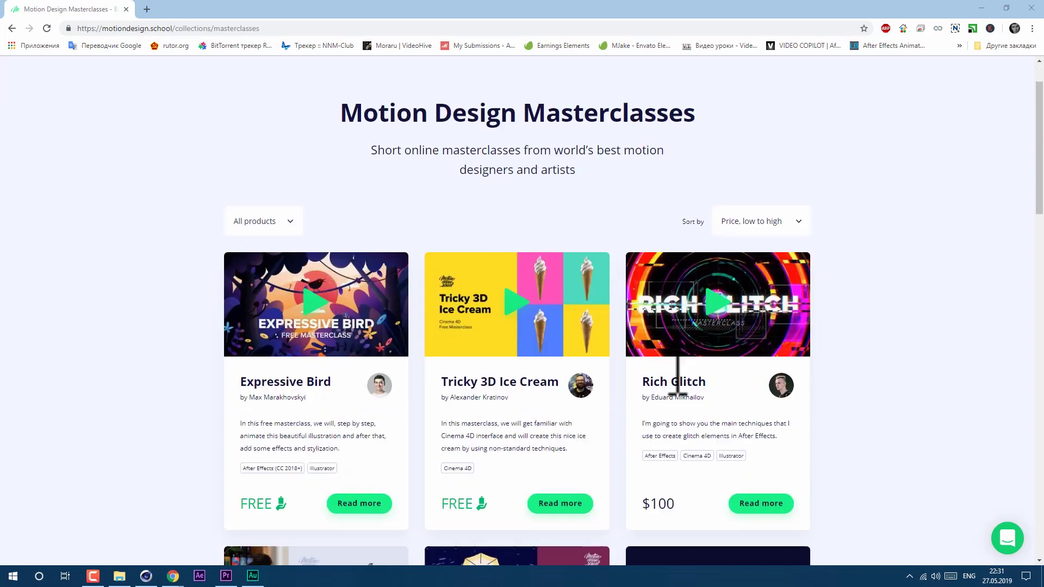
scroll(307, 381, down, 6)
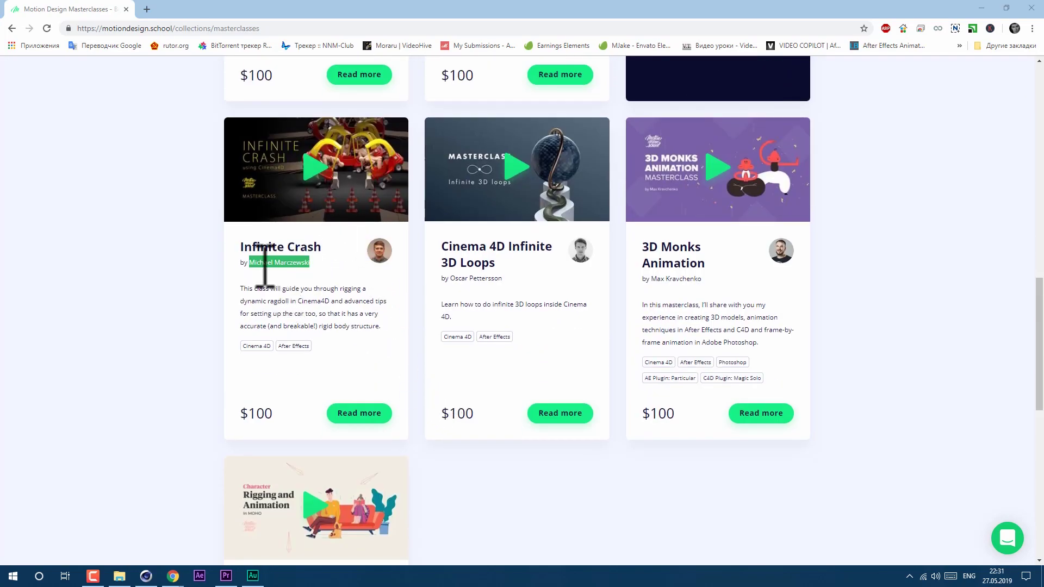
click(311, 188)
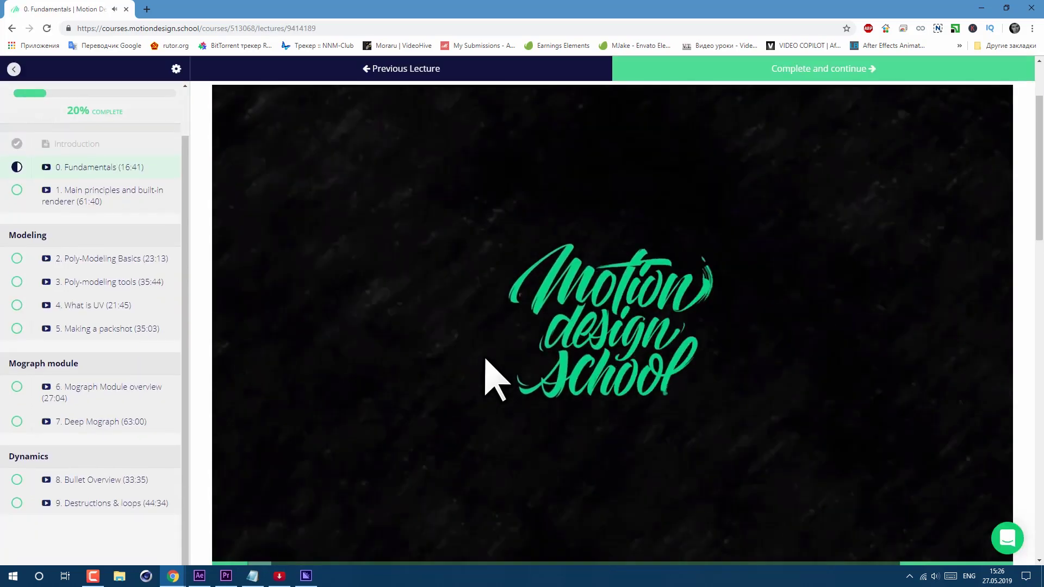
Scroll the Cinema 4D Journey lecture sidebar and open lecture 4. What is UV
scroll(494, 375, up, 3)
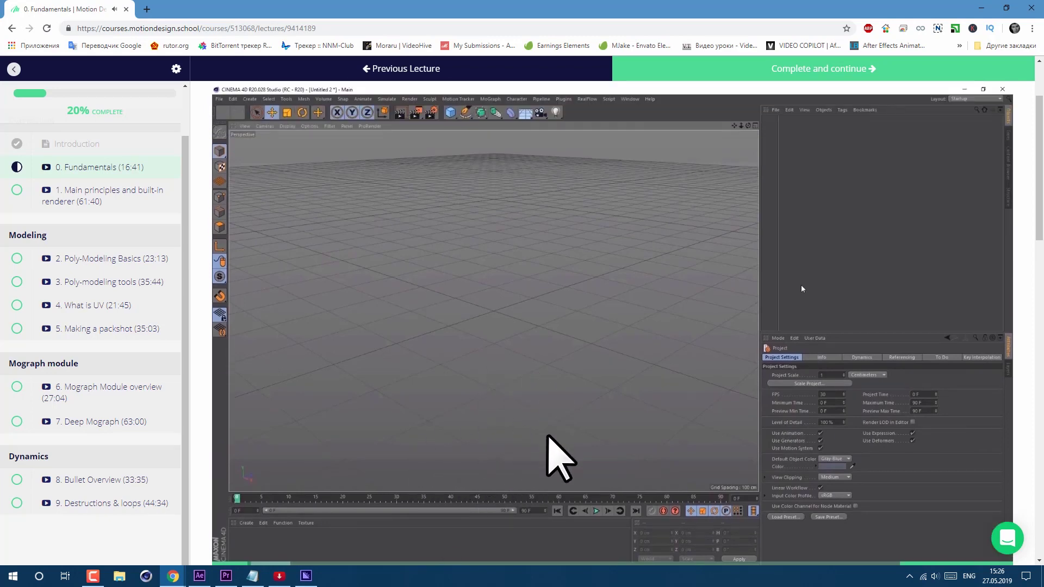
scroll(565, 462, up, 1)
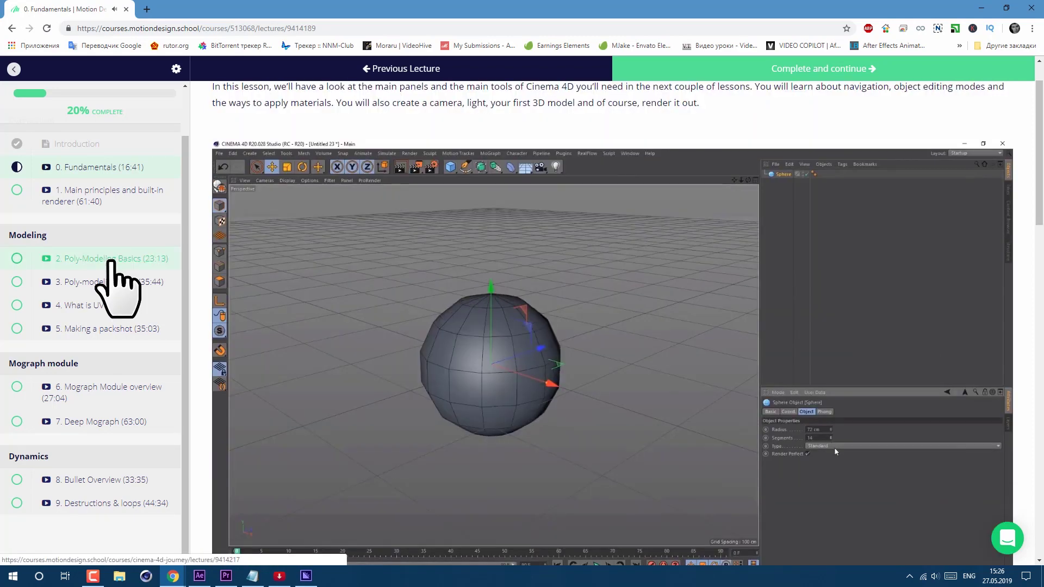
scroll(115, 274, down, 2)
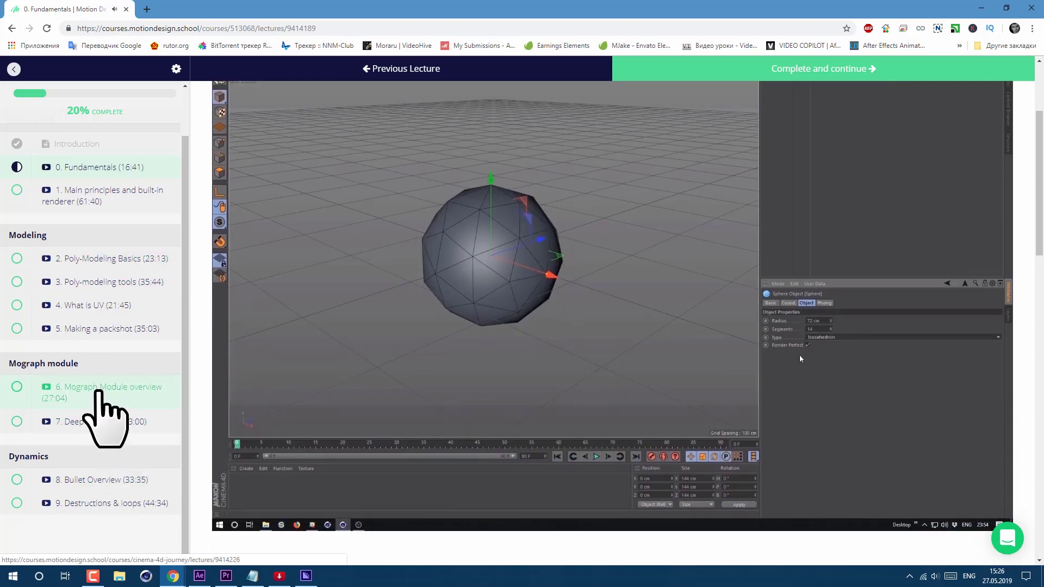
click(101, 304)
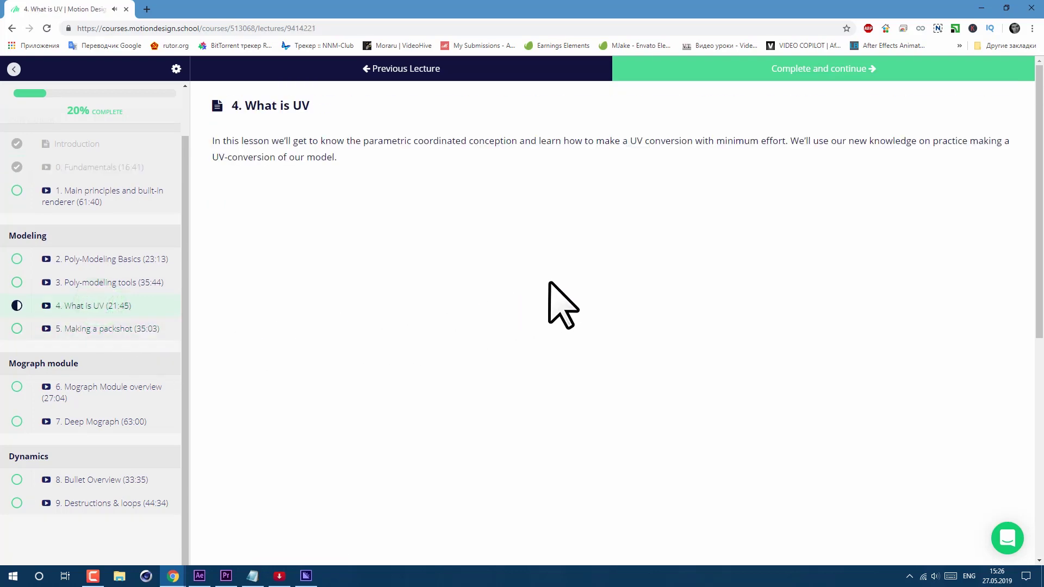
Play the What is UV video, skip to 33:42, and highlight the Task #2 sentence
click(582, 412)
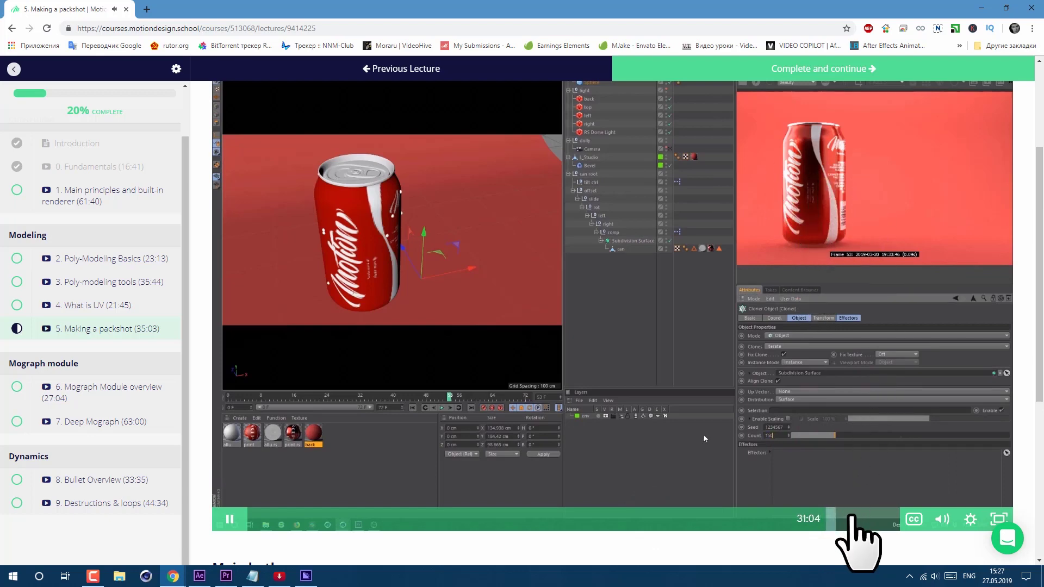
click(875, 522)
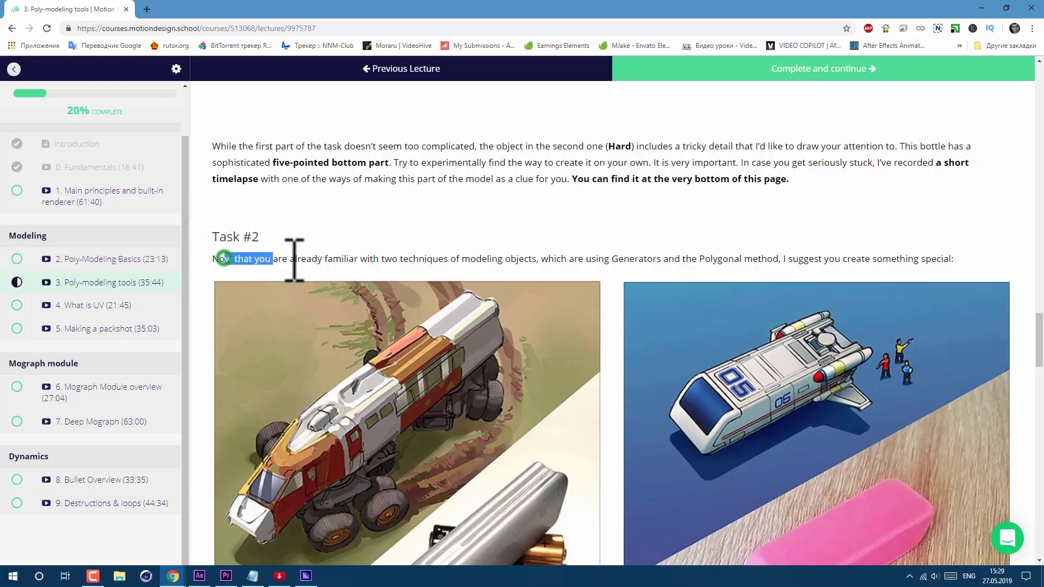
drag(294, 259, 540, 273)
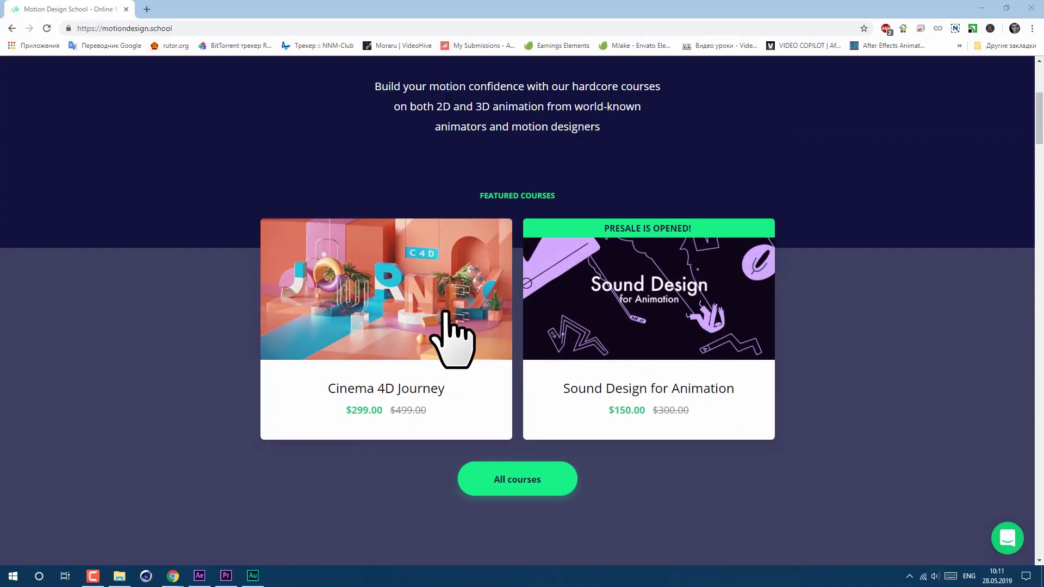
Open the Cinema 4D Journey summer sale page and highlight the $299.00 and $499.00 prices
scroll(839, 326, up, 5)
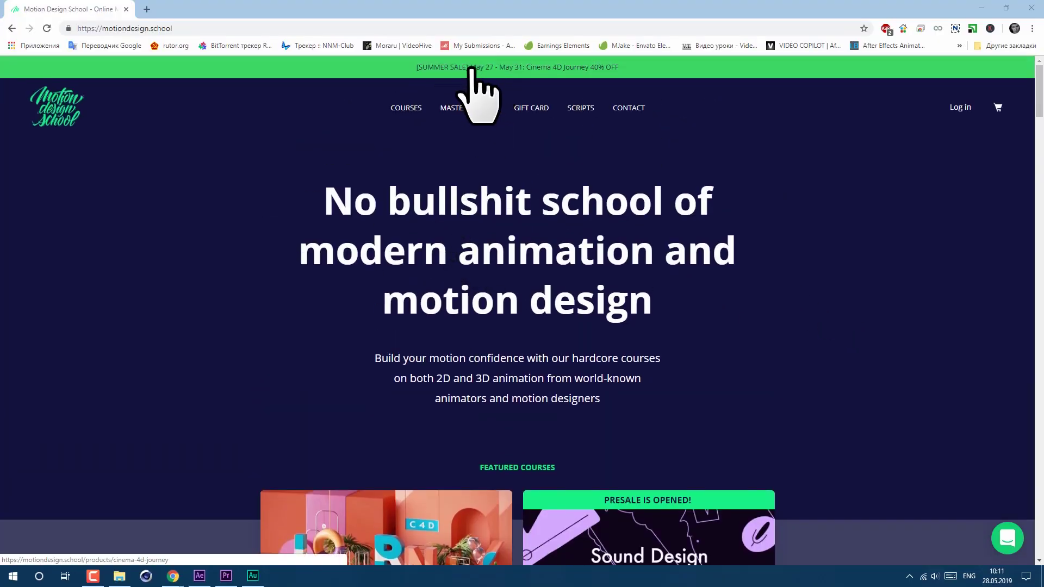
click(521, 68)
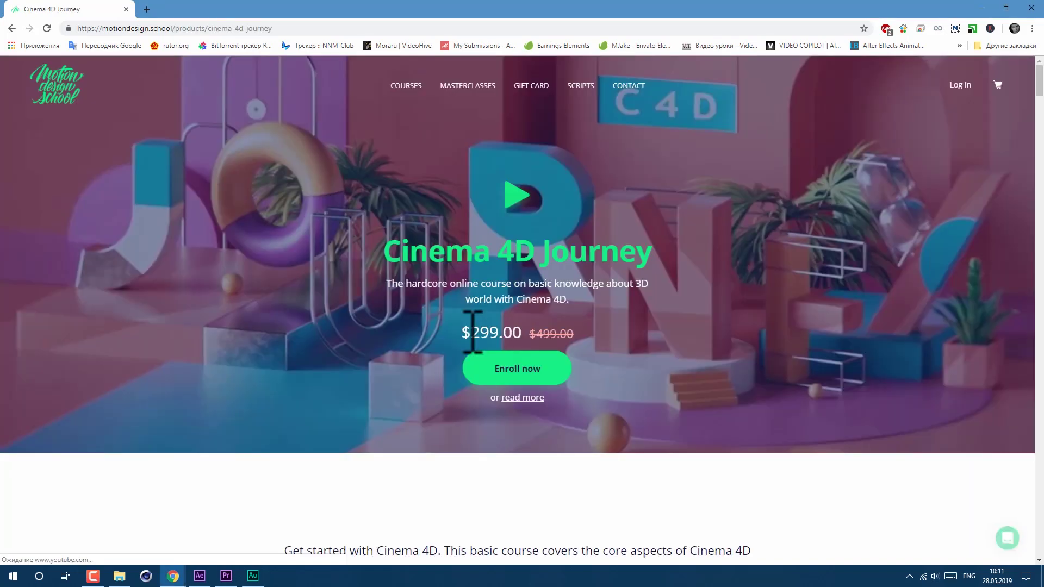
drag(463, 330, 550, 330)
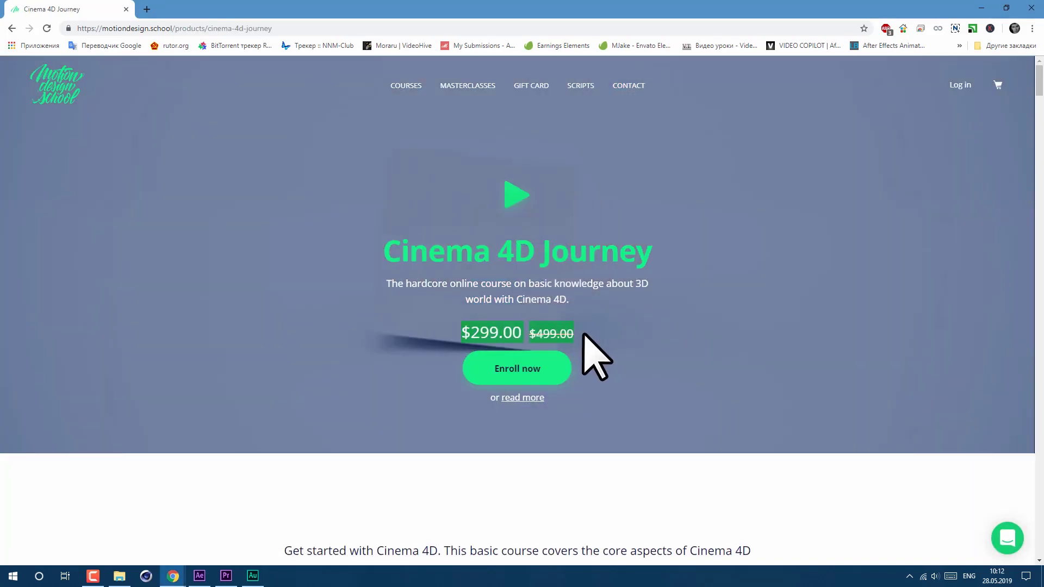